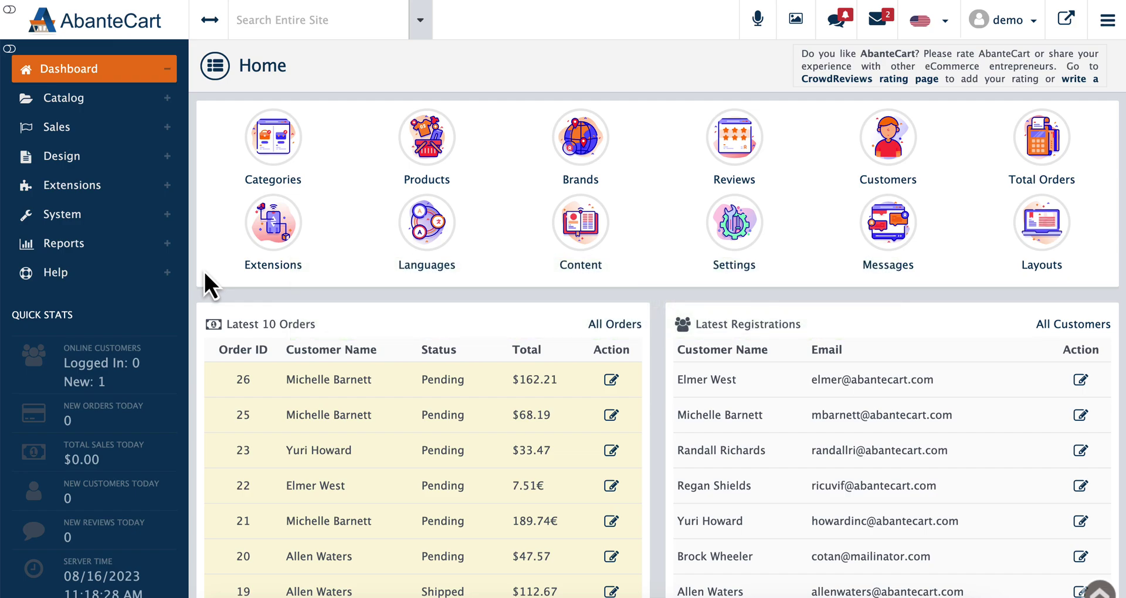
Expand the Design section in the admin sidebar to list its pages
{"action": "left_click", "coordinate": [135, 186]}
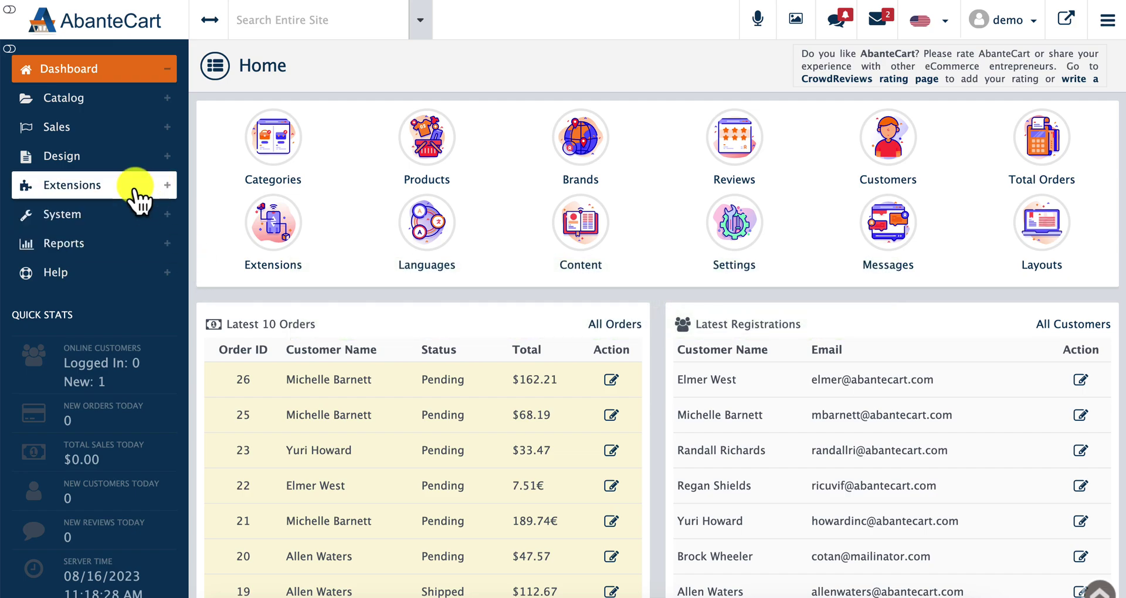
{"action": "left_click", "coordinate": [125, 164]}
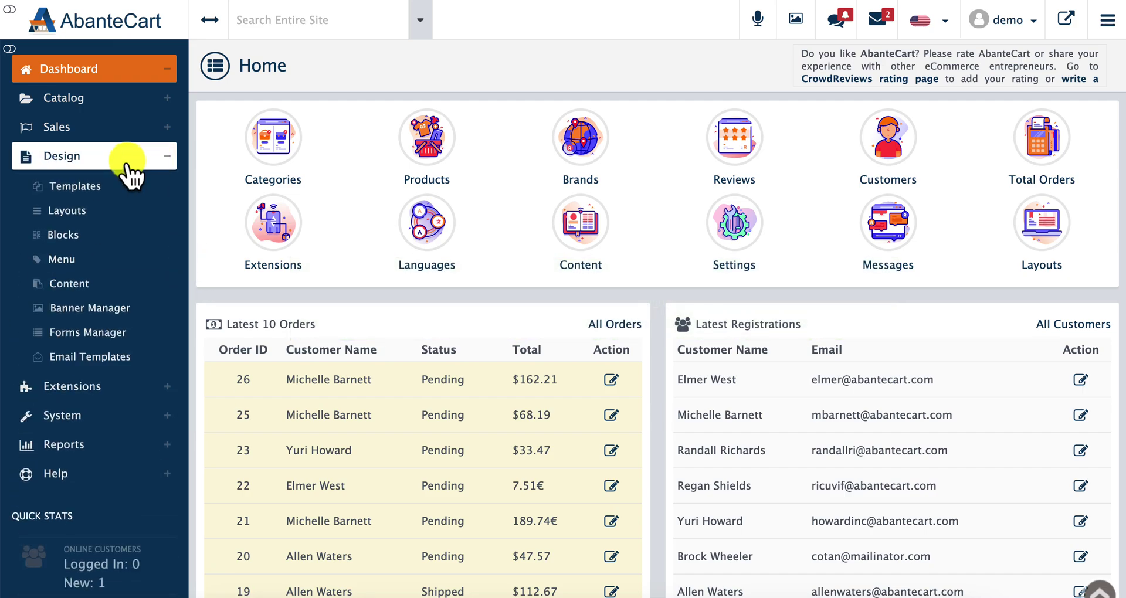
Go to the Banner Manager and start creating a new banner from the add menu
{"action": "left_click", "coordinate": [127, 310]}
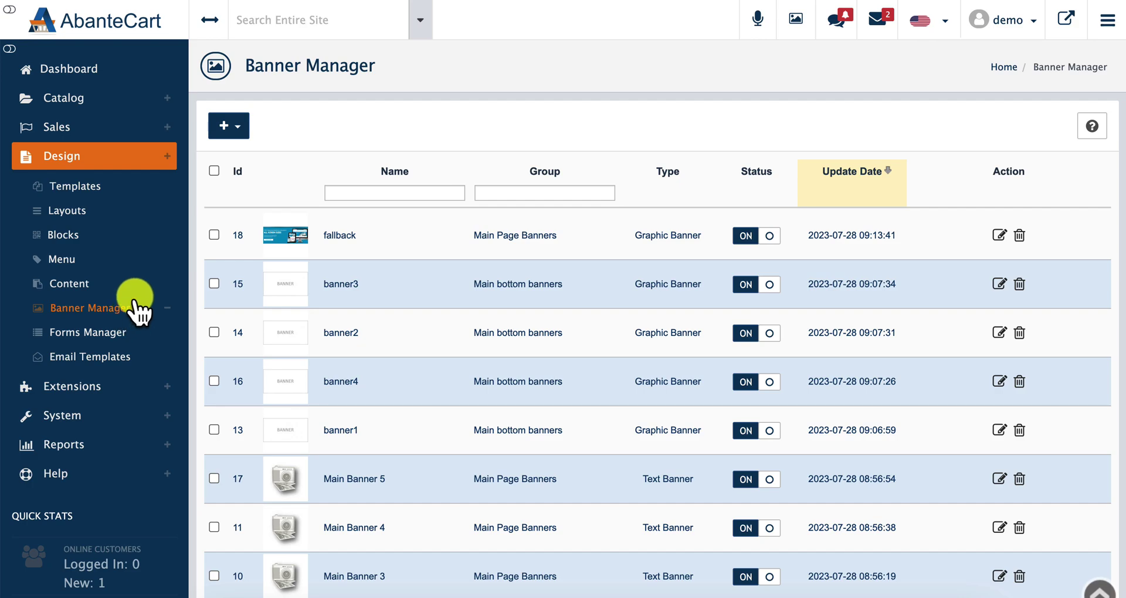
{"action": "left_click", "coordinate": [227, 132]}
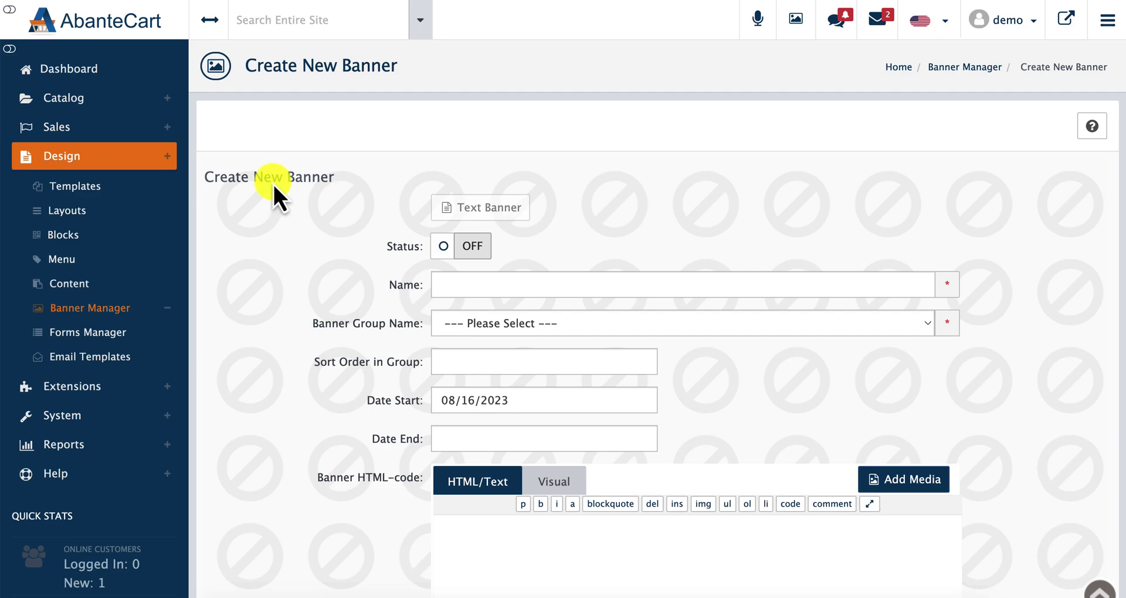
Turn the new banner's Status on and move into its HTML code area
{"action": "left_click", "coordinate": [445, 246]}
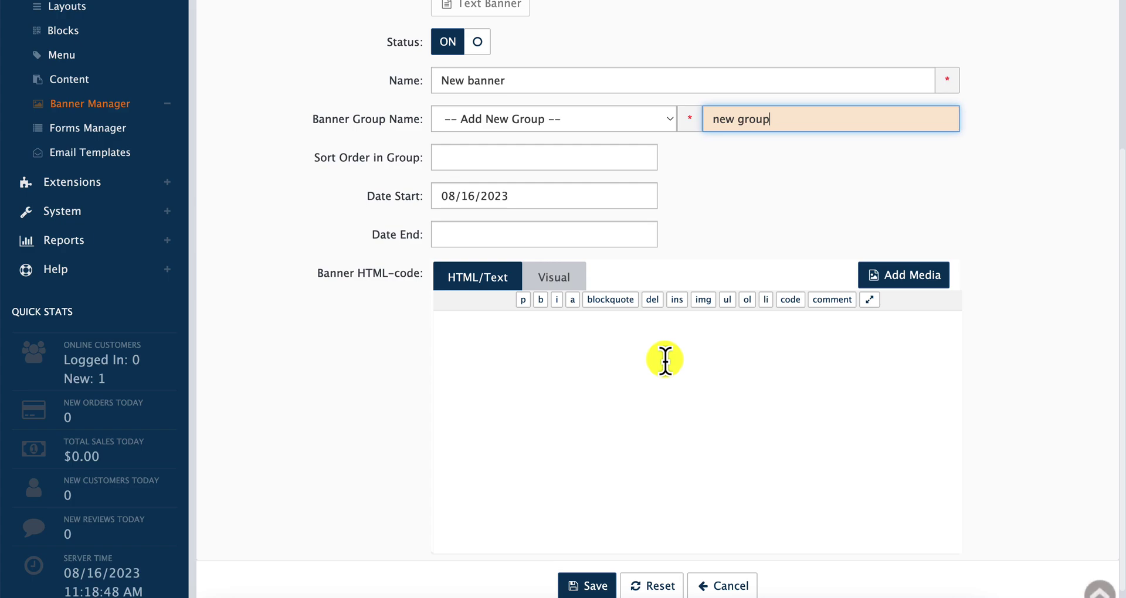
{"action": "left_click", "coordinate": [665, 359]}
Switch the banner content to the Visual editor and bring up the Resource Library via Add Media
{"action": "left_click", "coordinate": [572, 287]}
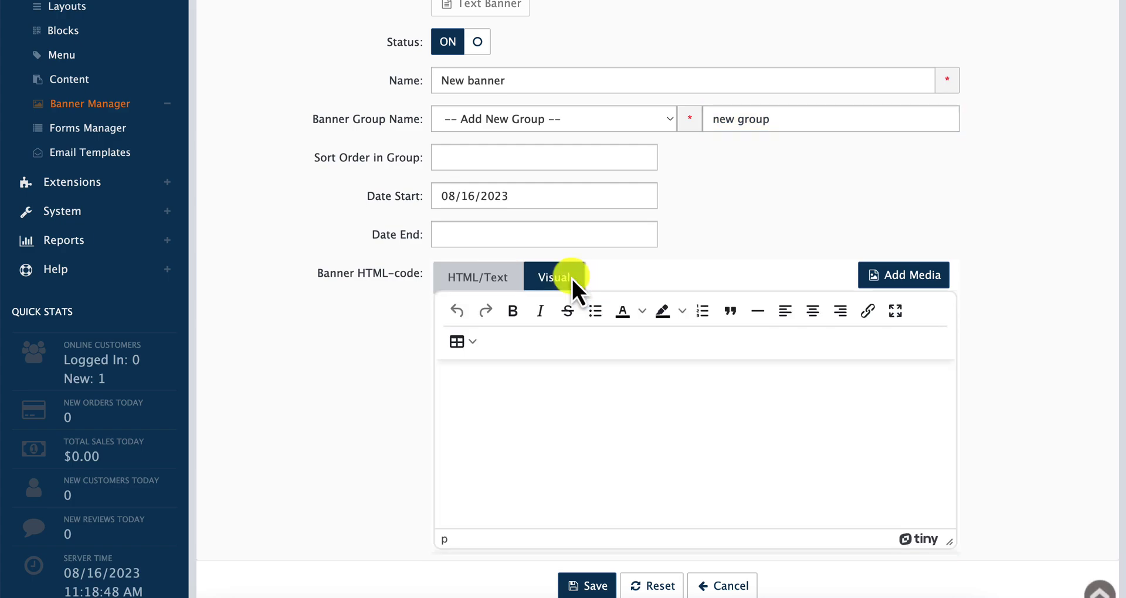
{"action": "left_click", "coordinate": [571, 393]}
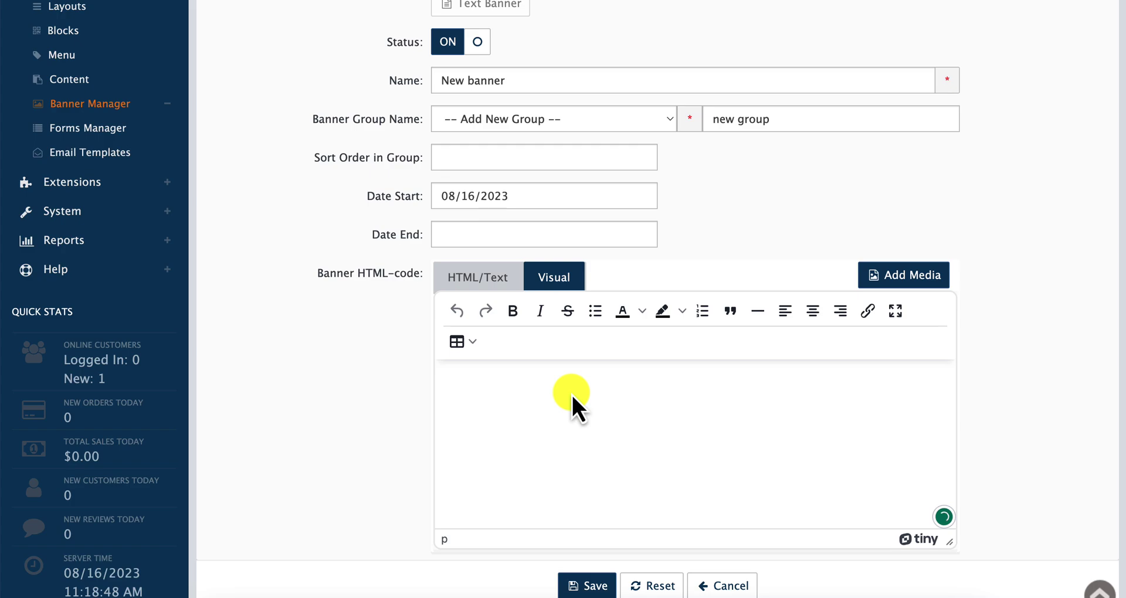
{"action": "left_click", "coordinate": [896, 279]}
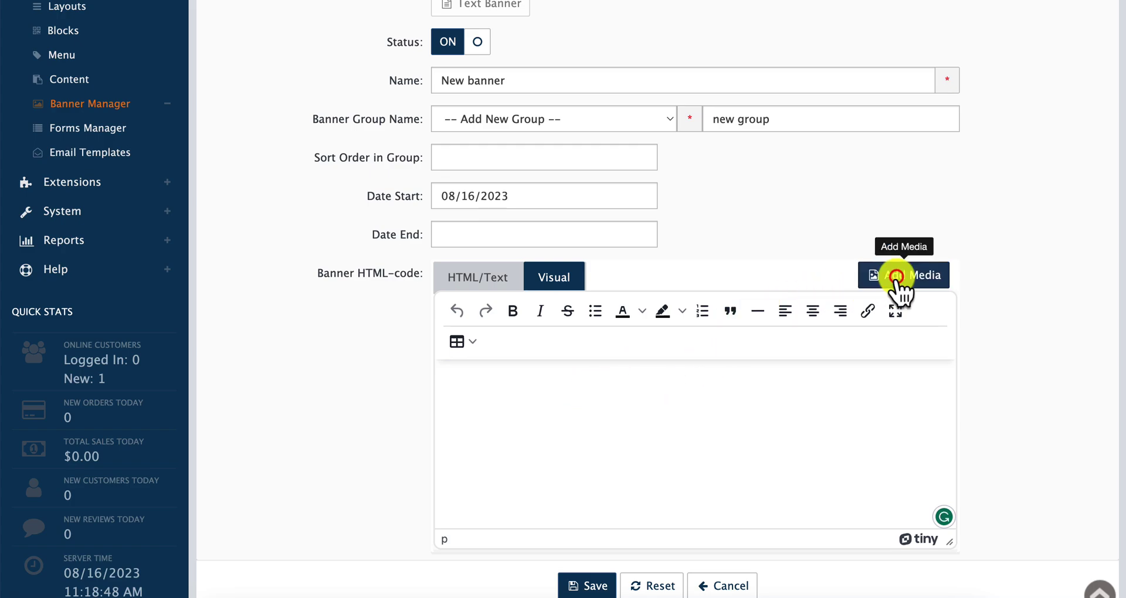
Insert banner.png from the Resource Library into the banner content
{"action": "left_click", "coordinate": [896, 225]}
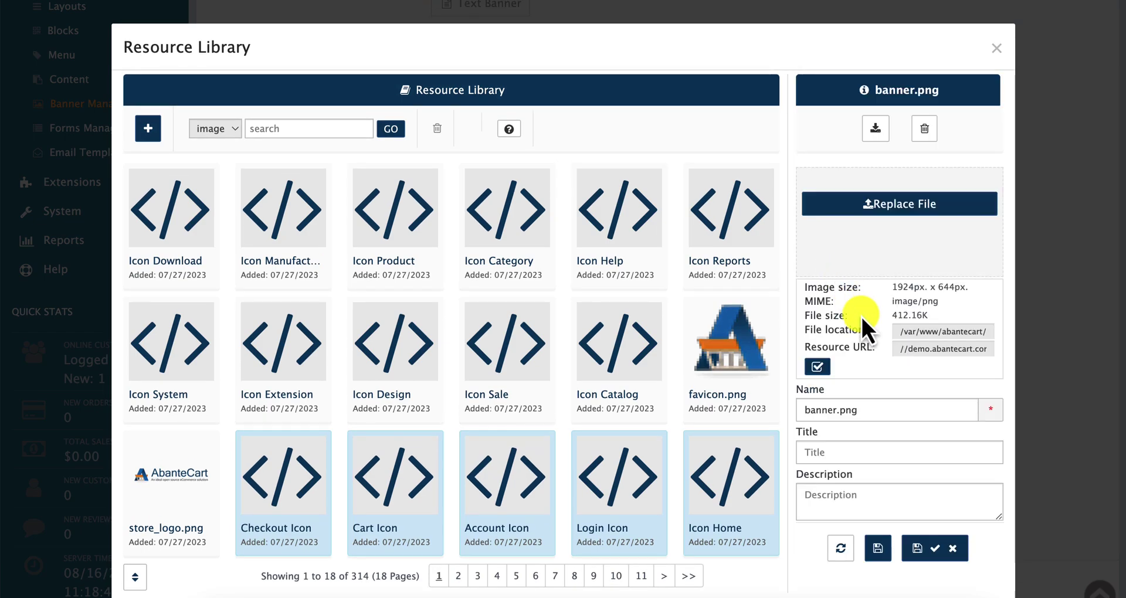
{"action": "left_click", "coordinate": [925, 543]}
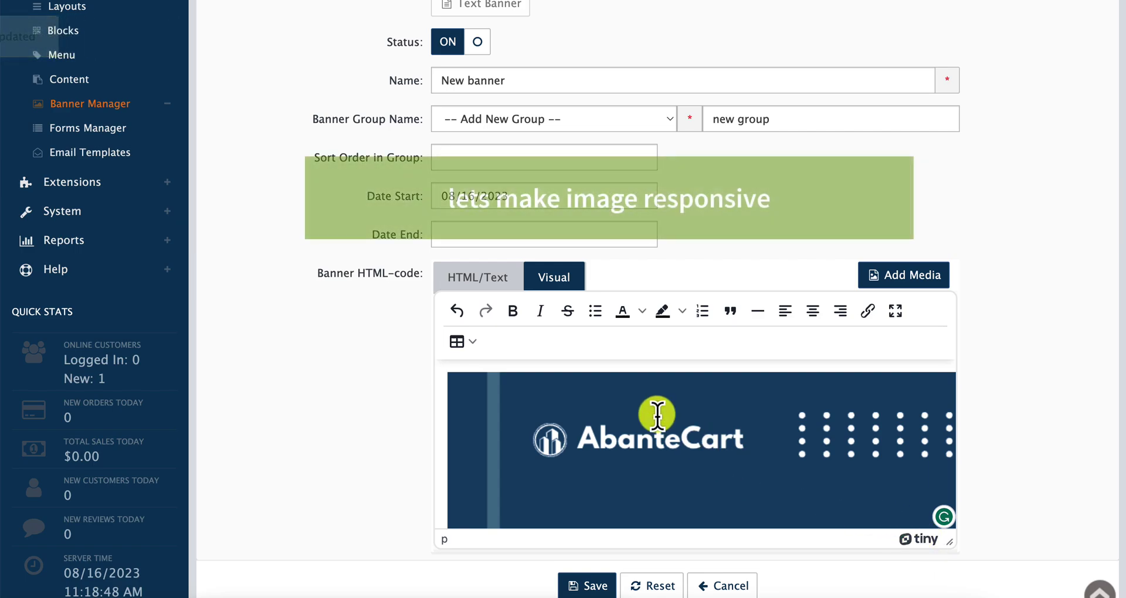
Add style="max-width:100%" to the banner's img tag in HTML view, then return to Visual
{"action": "left_click", "coordinate": [490, 276]}
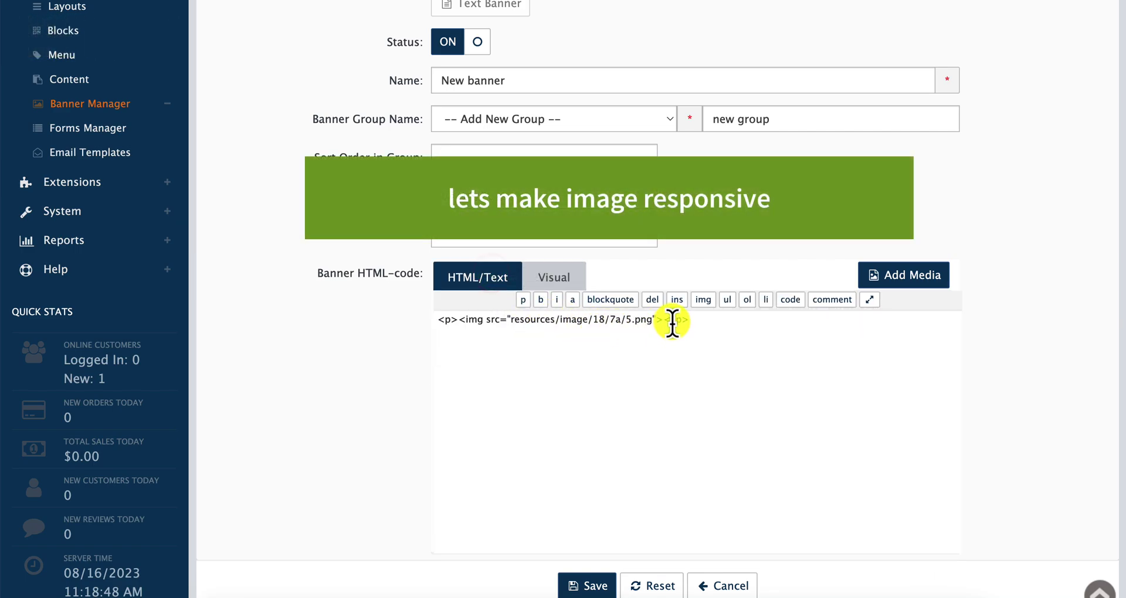
{"action": "left_click", "coordinate": [634, 302]}
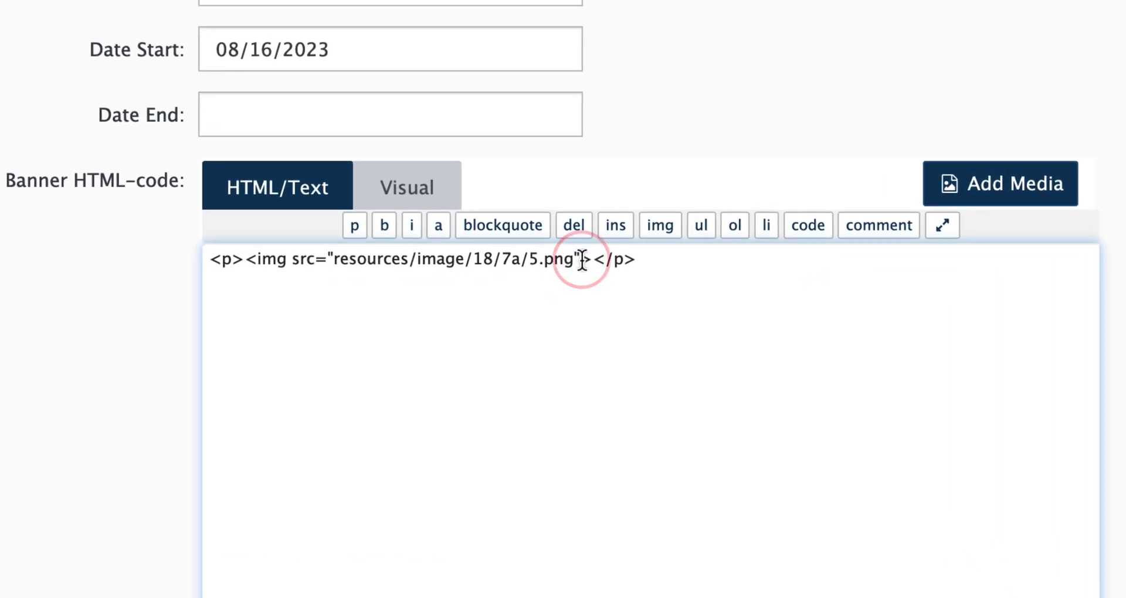
{"action": "type", "text": "style=\"\""}
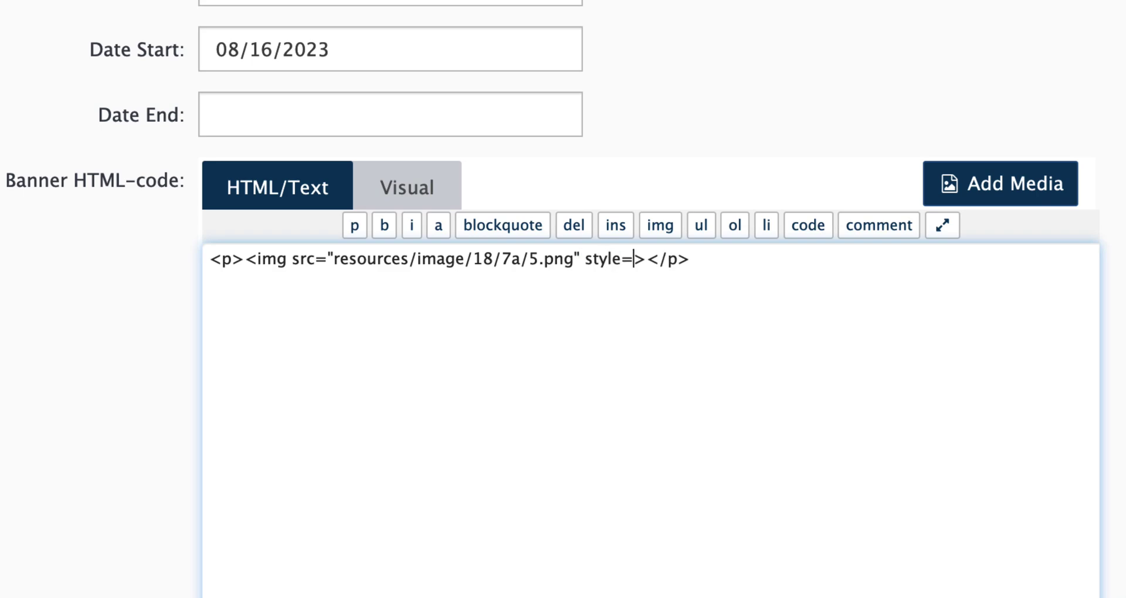
{"action": "key", "text": "Left"}
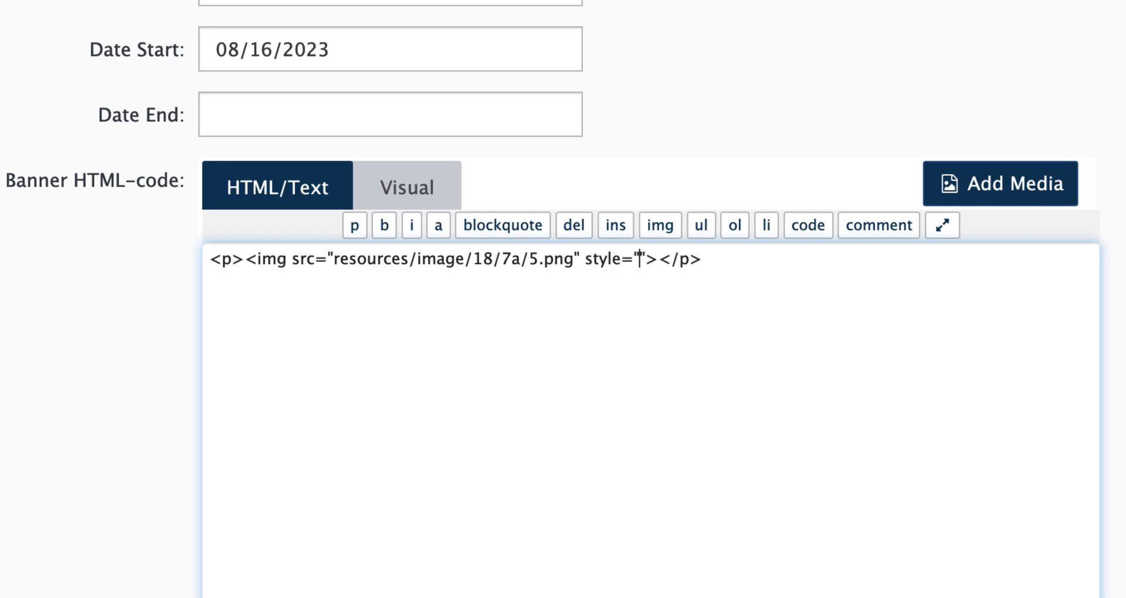
{"action": "type", "text": "max-width:100"}
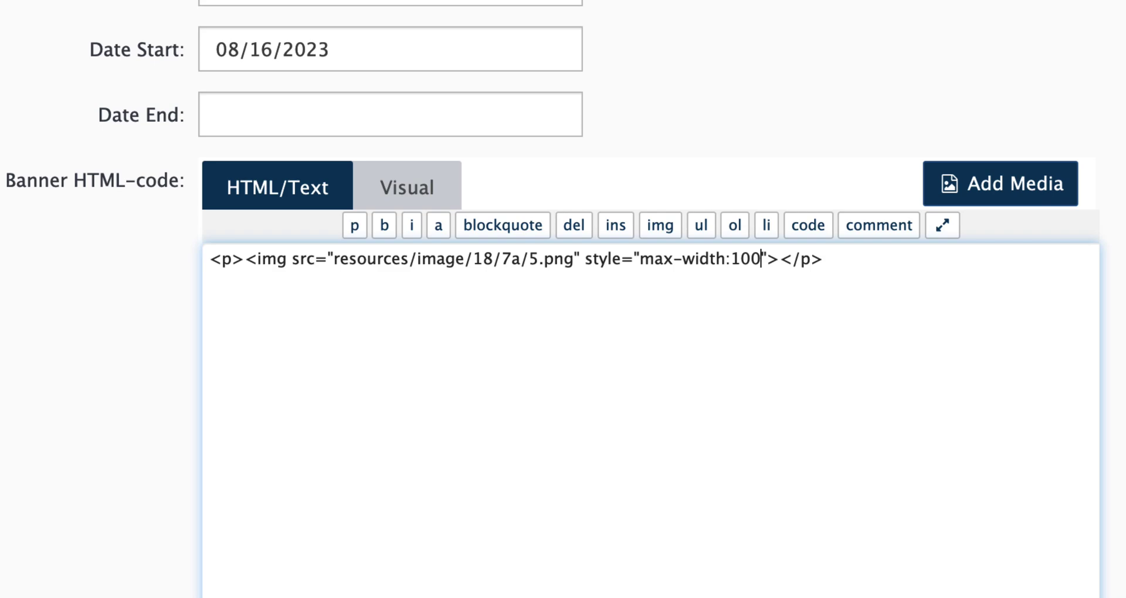
{"action": "type", "text": "%"}
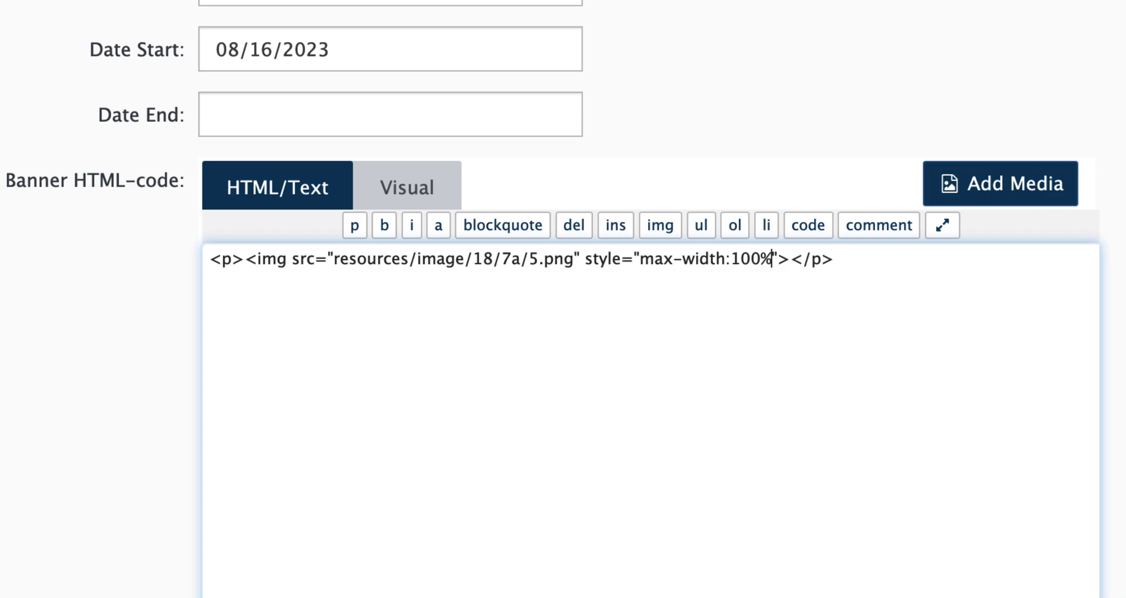
{"action": "left_click", "coordinate": [421, 189]}
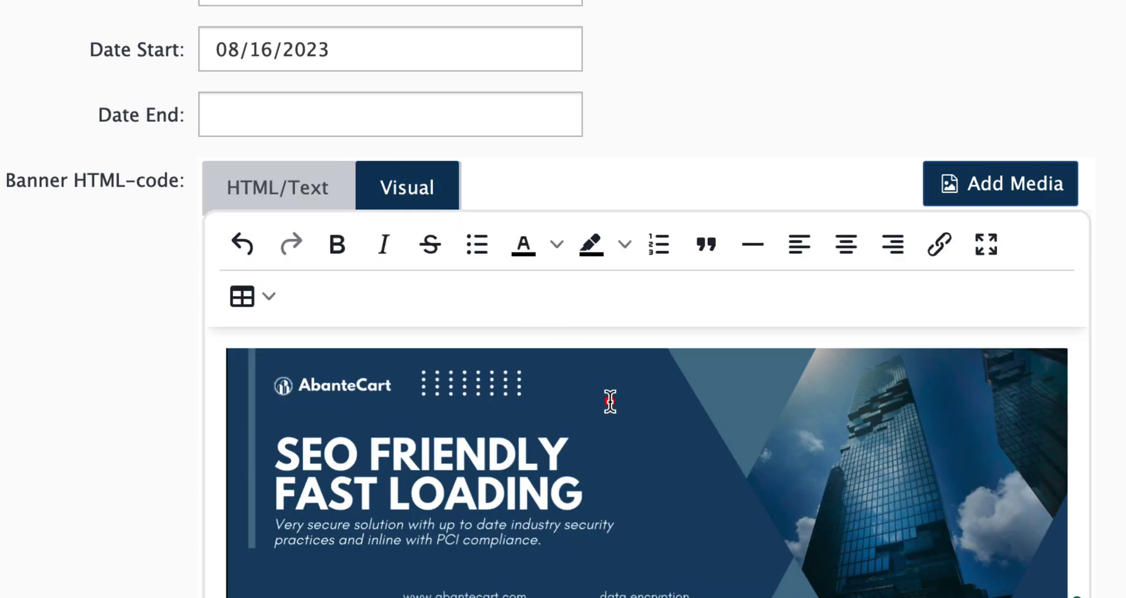
{"action": "left_click", "coordinate": [609, 401]}
{"action": "left_click", "coordinate": [947, 247]}
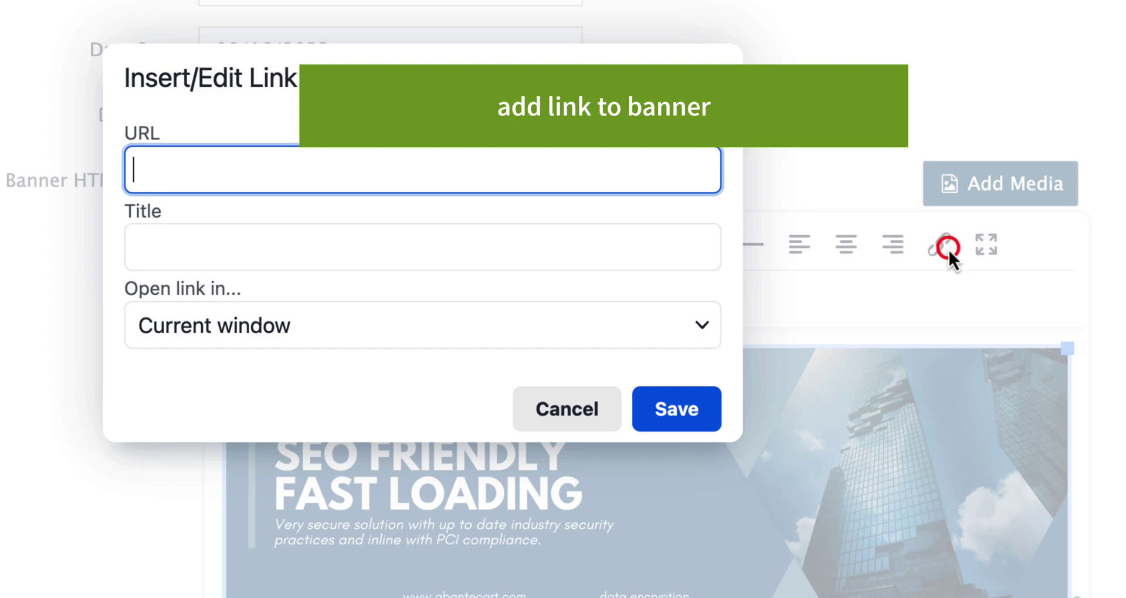
{"action": "type", "text": "https://demo.abantecart.com"}
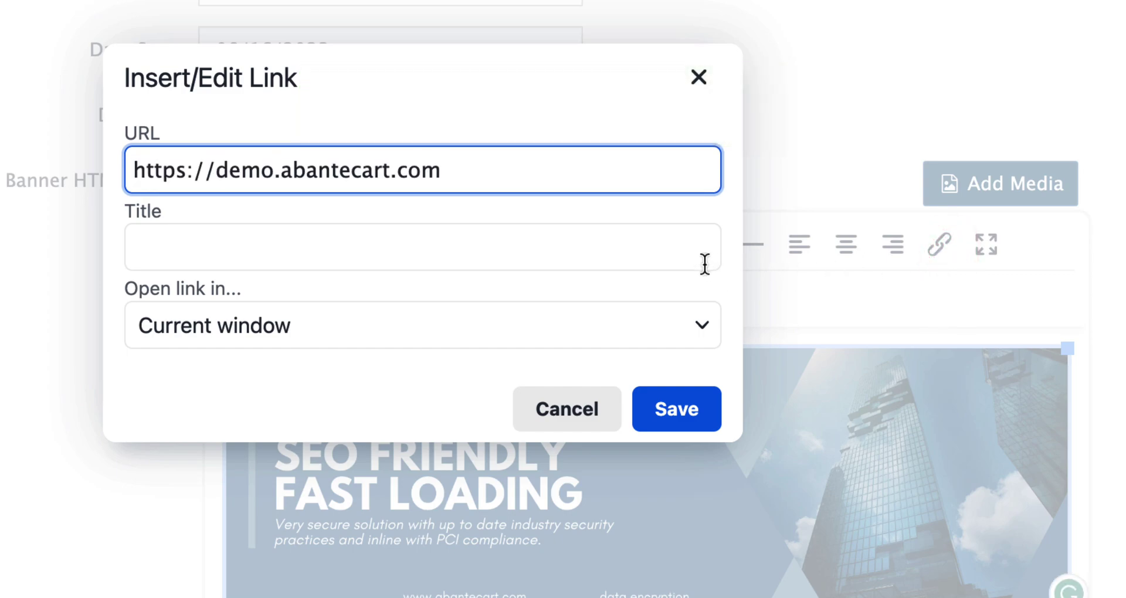
{"action": "left_click", "coordinate": [682, 254]}
{"action": "type", "text": "alt text"}
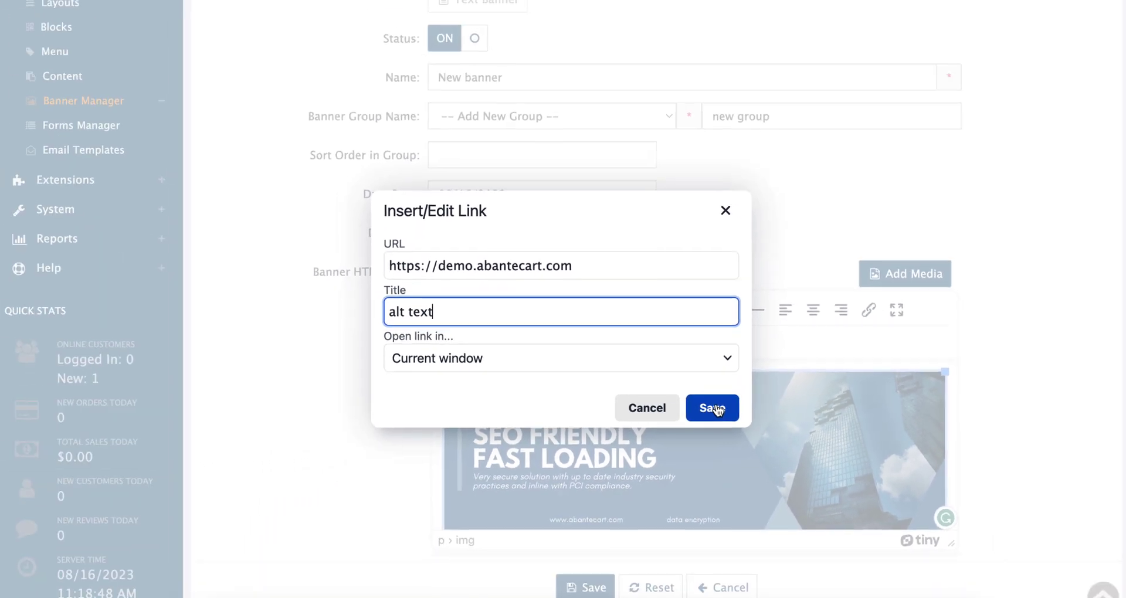
{"action": "left_click", "coordinate": [715, 409]}
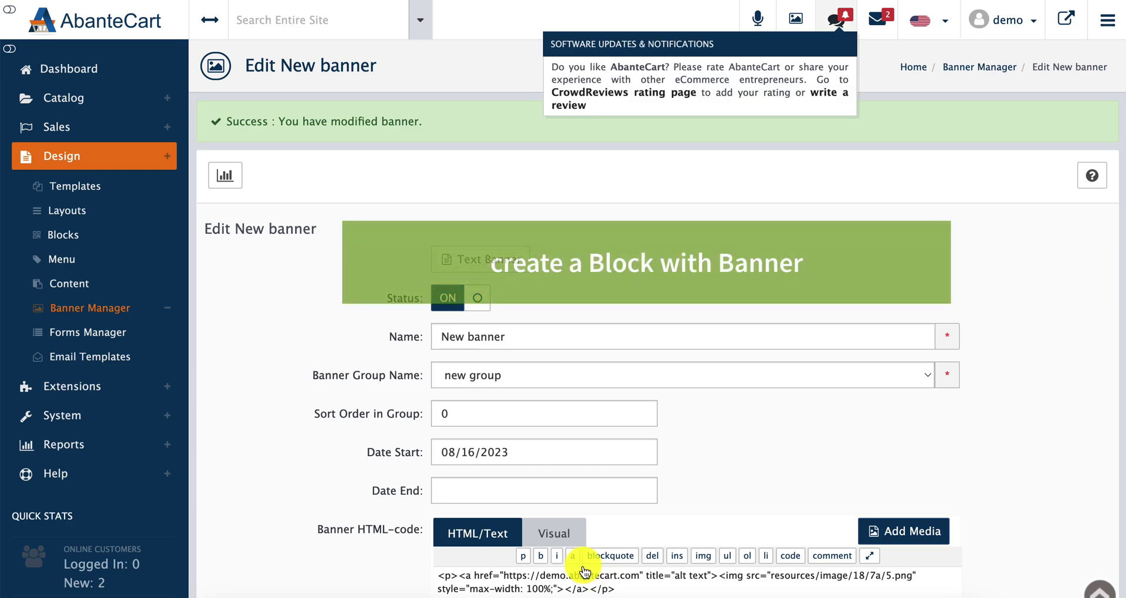
Start a new Banner Block from Design > Blocks with custom name 'Responsive banner block'
{"action": "left_click", "coordinate": [111, 241]}
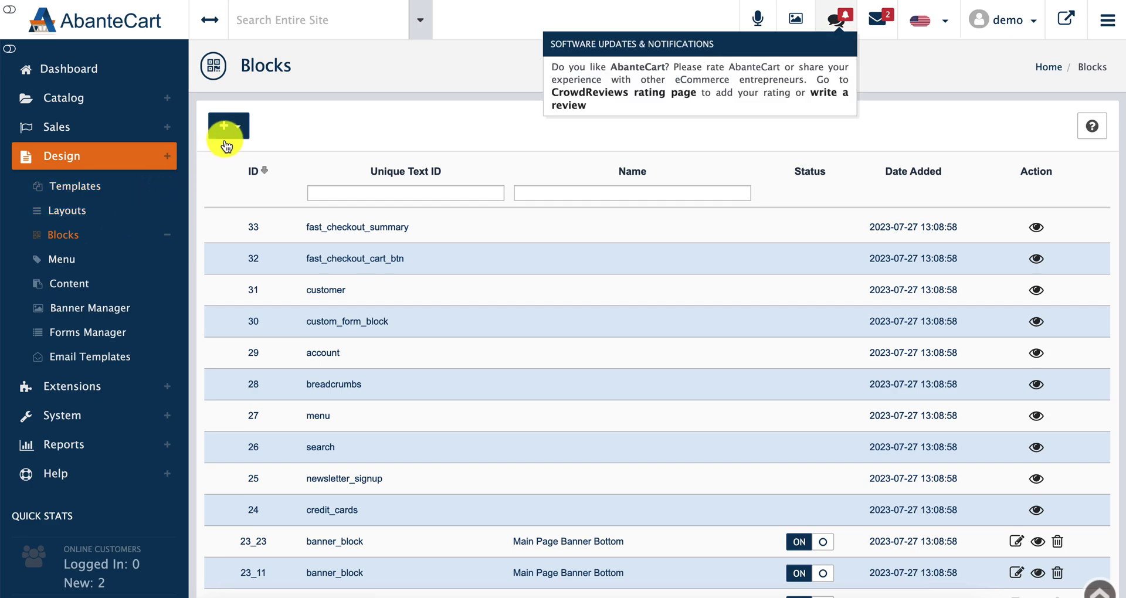
{"action": "left_click", "coordinate": [228, 143]}
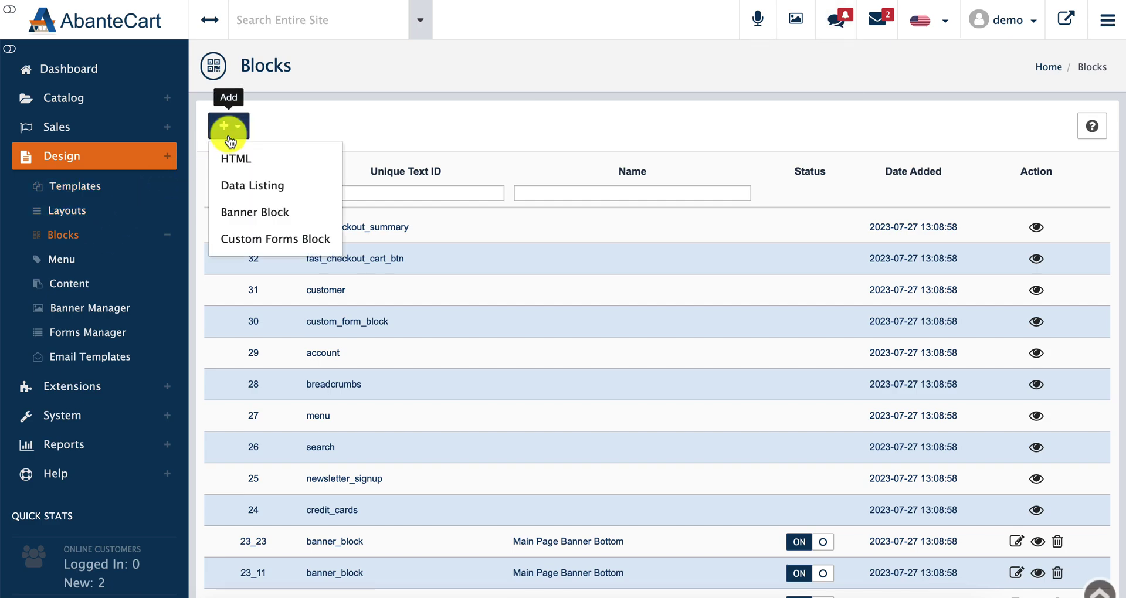
{"action": "left_click", "coordinate": [305, 212]}
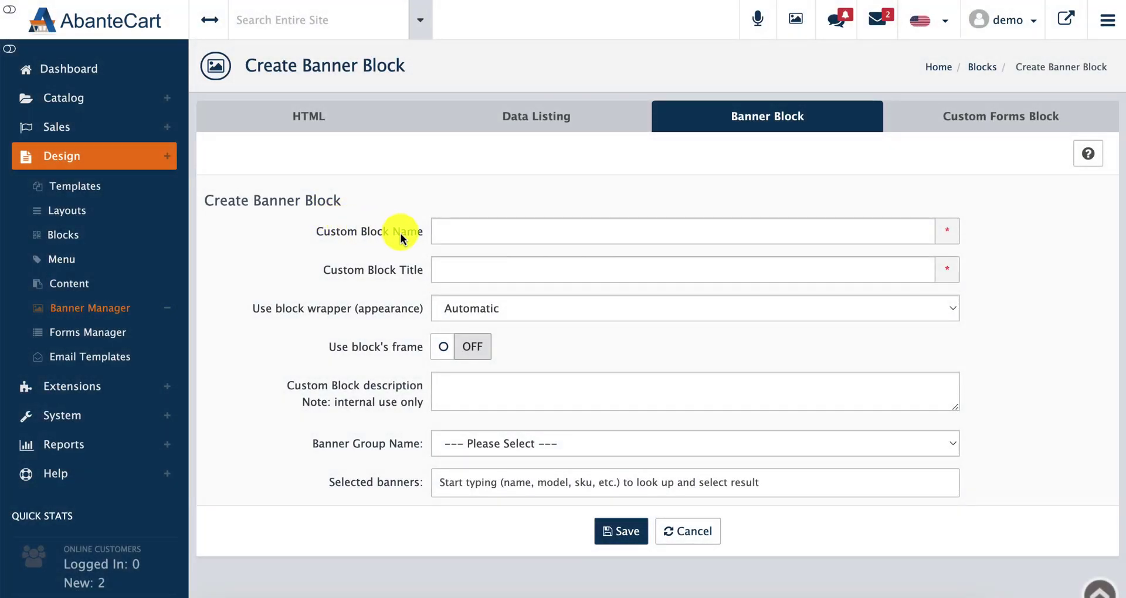
{"action": "left_click", "coordinate": [452, 232]}
{"action": "type", "text": "Responsive banner block"}
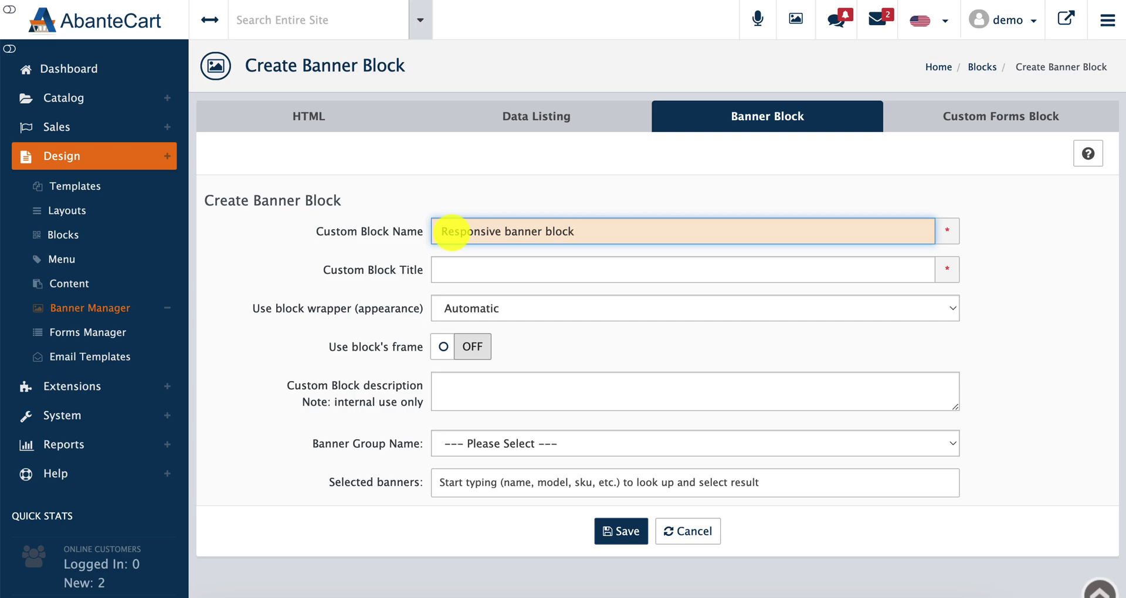
Title the block 'Responsive banner block', choose banner group 'new group', and save it
{"action": "key", "text": "Tab"}
{"action": "type", "text": "Responsive banner block"}
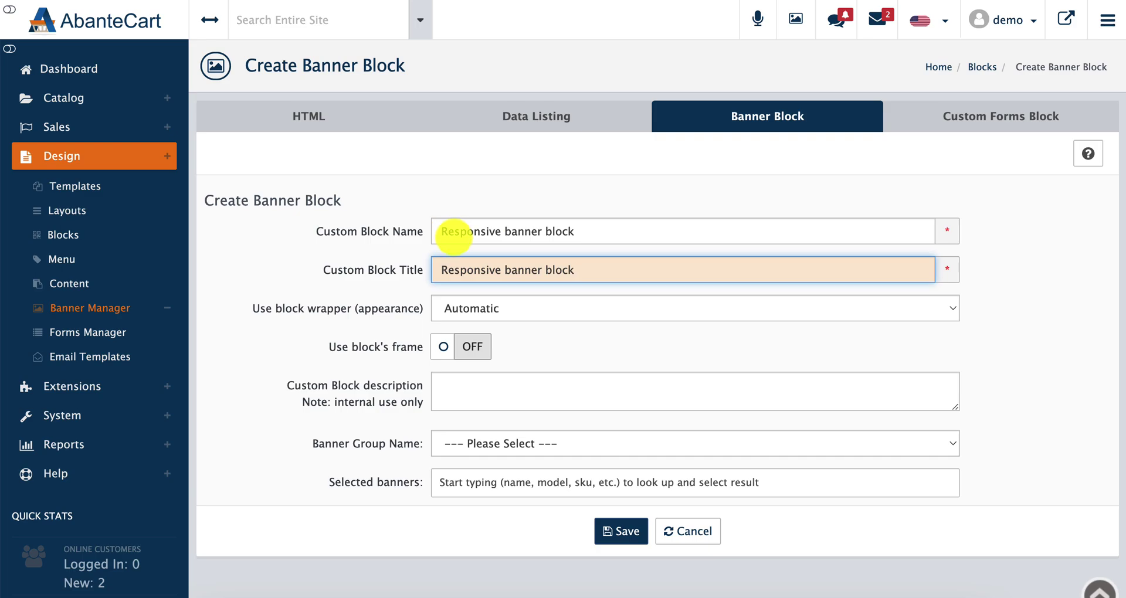
{"action": "left_click", "coordinate": [551, 443]}
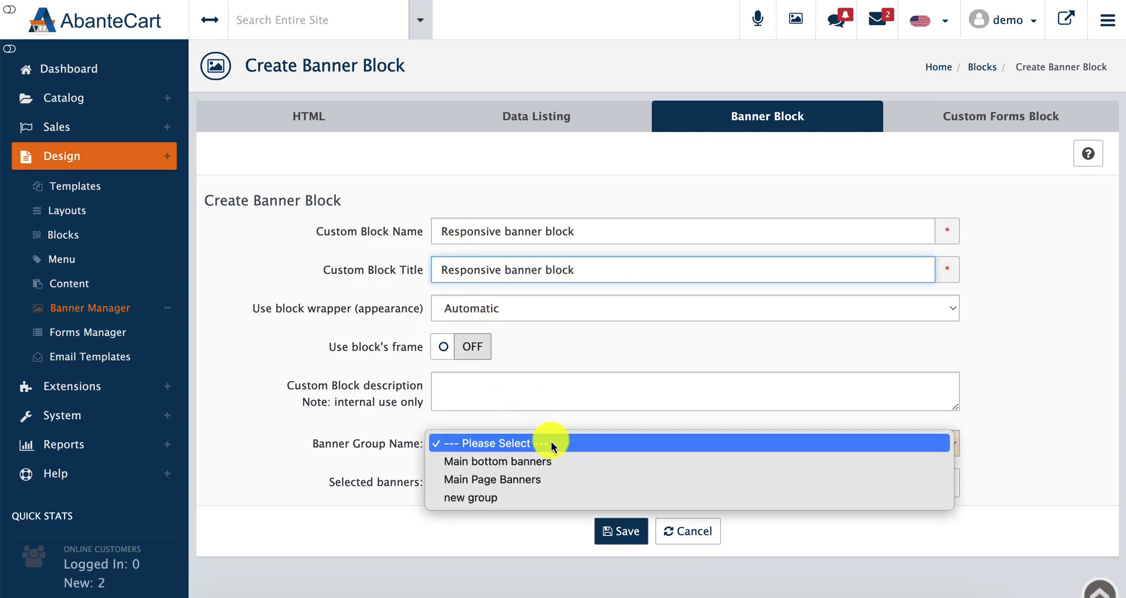
{"action": "left_click", "coordinate": [551, 496]}
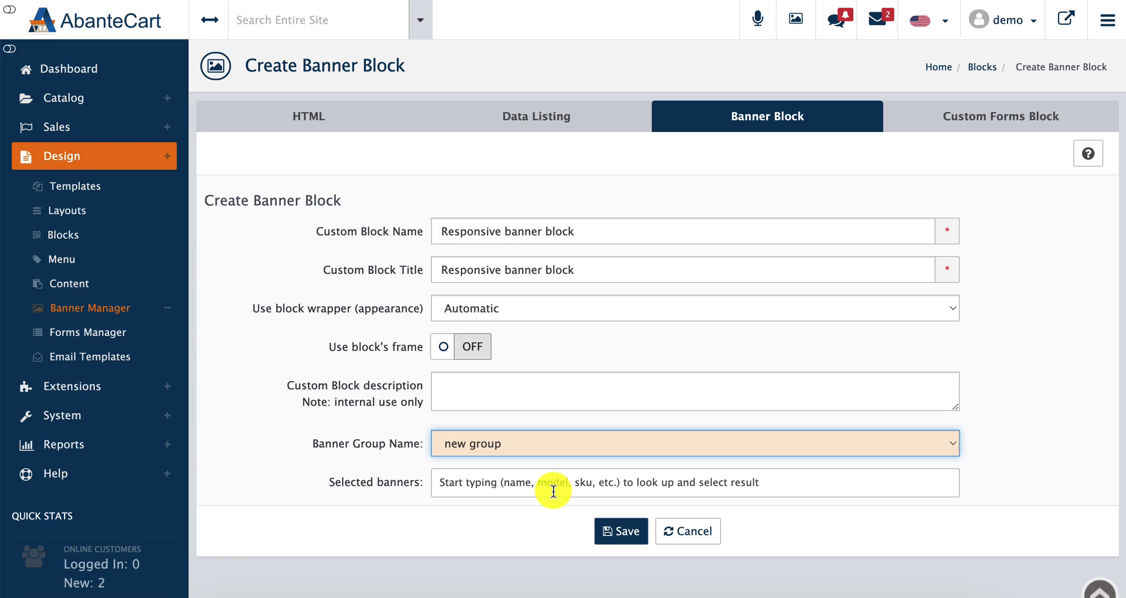
{"action": "left_click", "coordinate": [612, 532]}
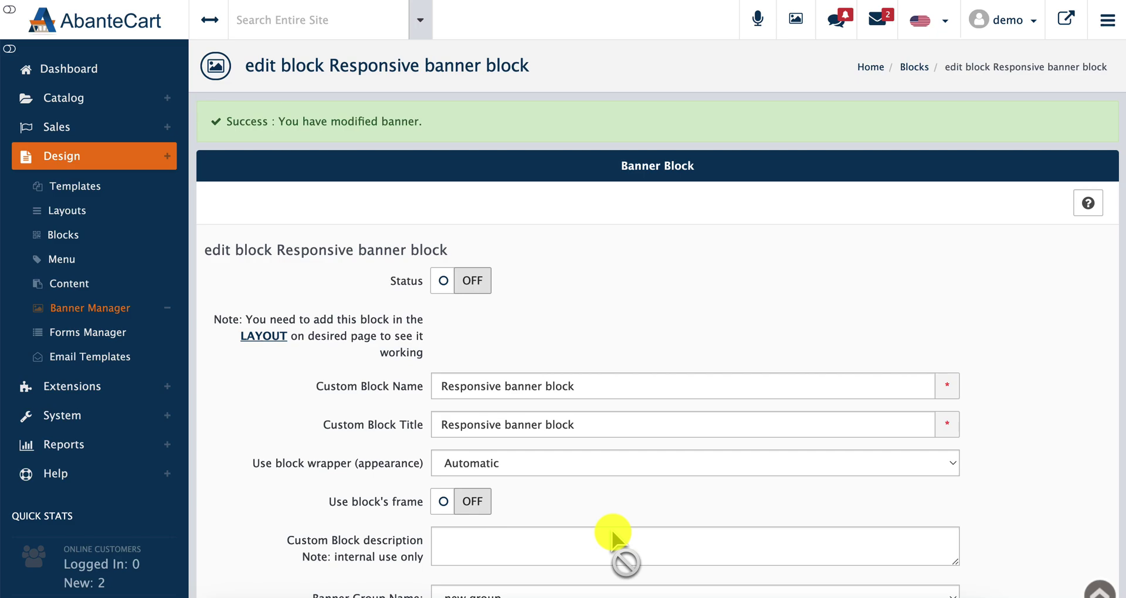
Follow the LAYOUT link to the bootstrap5 Home Page layout in the Layout & Blocks Manager
{"action": "left_click", "coordinate": [264, 336]}
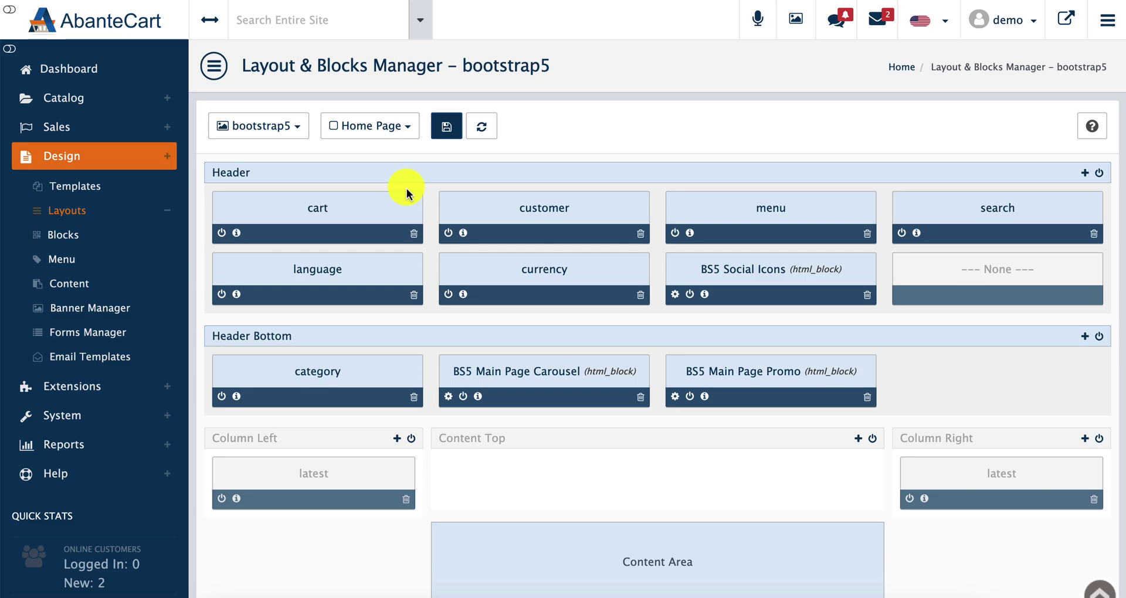
Switch off the BS5 Main Page Carousel, put Responsive Banner Block second in Header Bottom after category, and save
{"action": "left_click", "coordinate": [462, 396]}
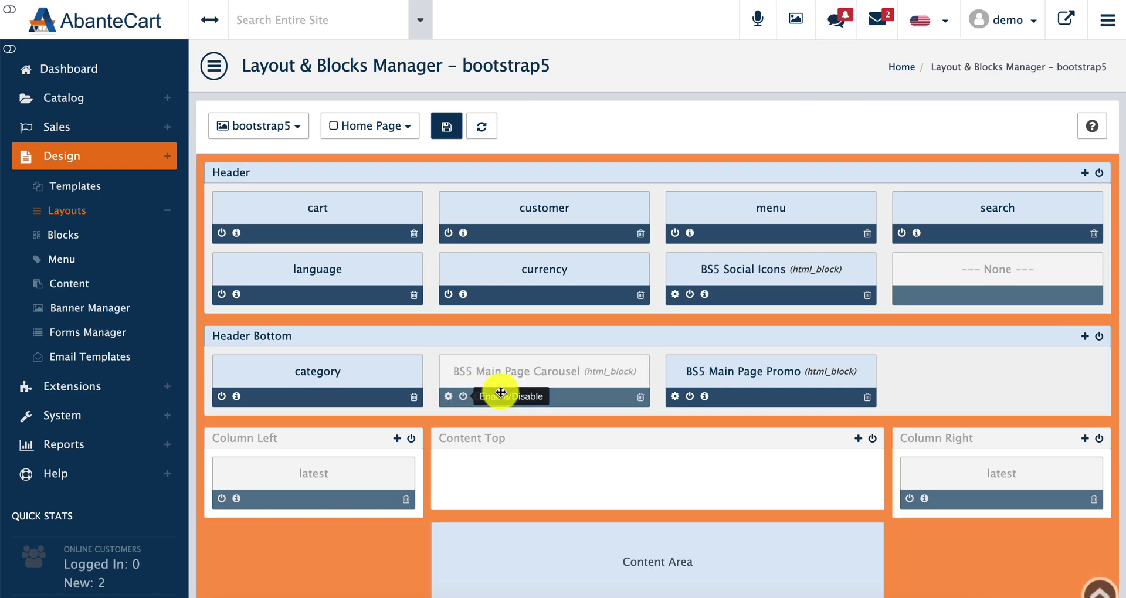
{"action": "left_click", "coordinate": [1084, 338]}
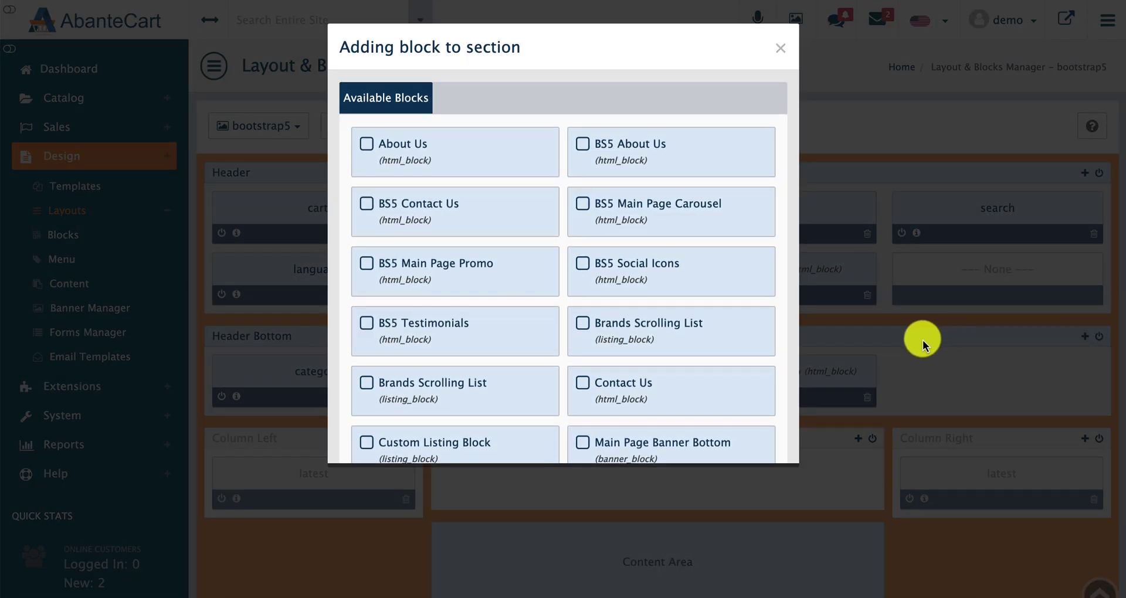
{"action": "scroll", "coordinate": [751, 362], "scroll_direction": "down", "scroll_amount": 2}
{"action": "scroll", "coordinate": [751, 361], "scroll_direction": "down", "scroll_amount": 2}
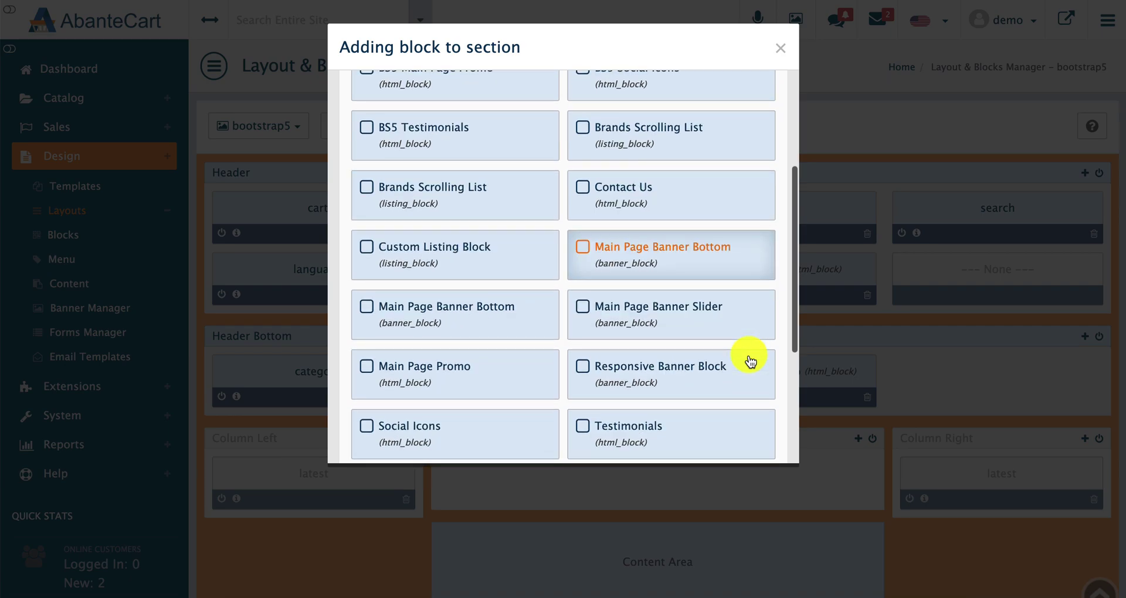
{"action": "left_click", "coordinate": [748, 353]}
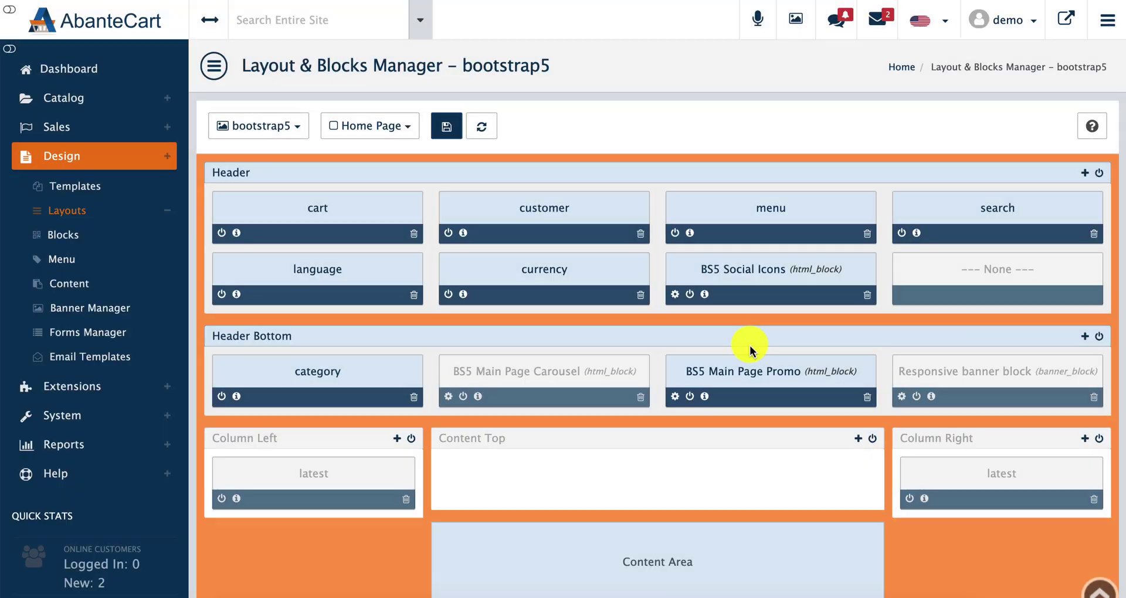
{"action": "left_click_drag", "start_coordinate": [936, 362], "coordinate": [587, 358]}
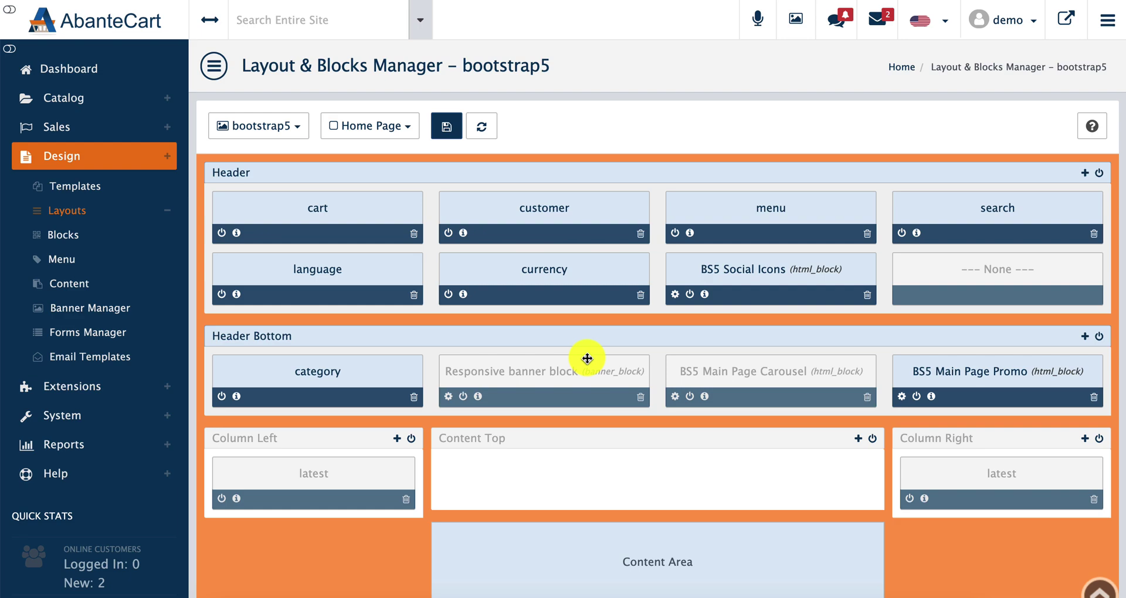
{"action": "left_click", "coordinate": [447, 127]}
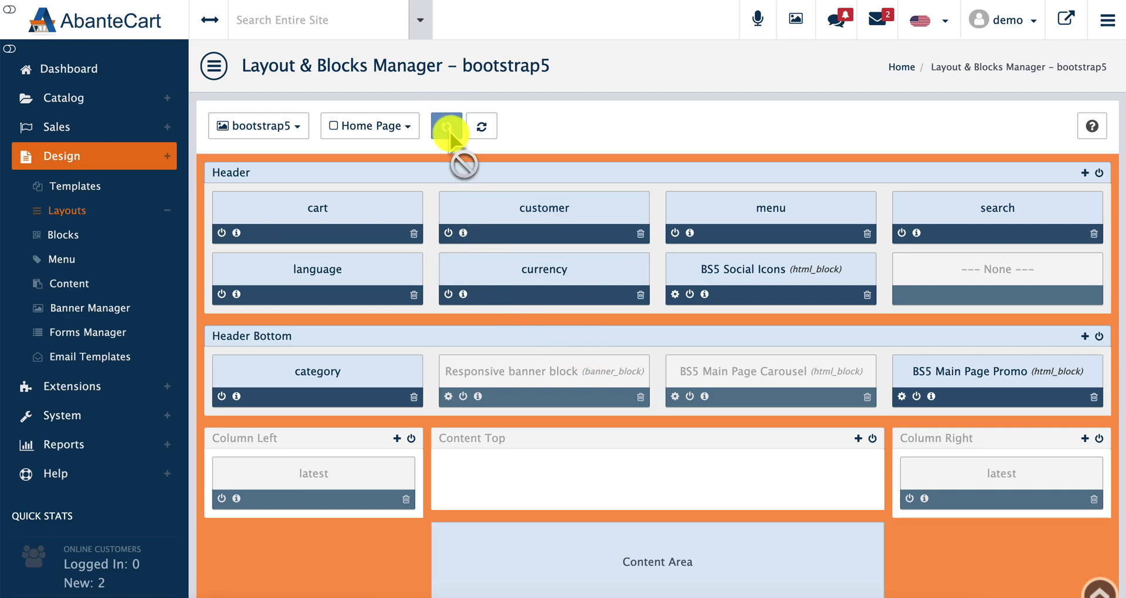